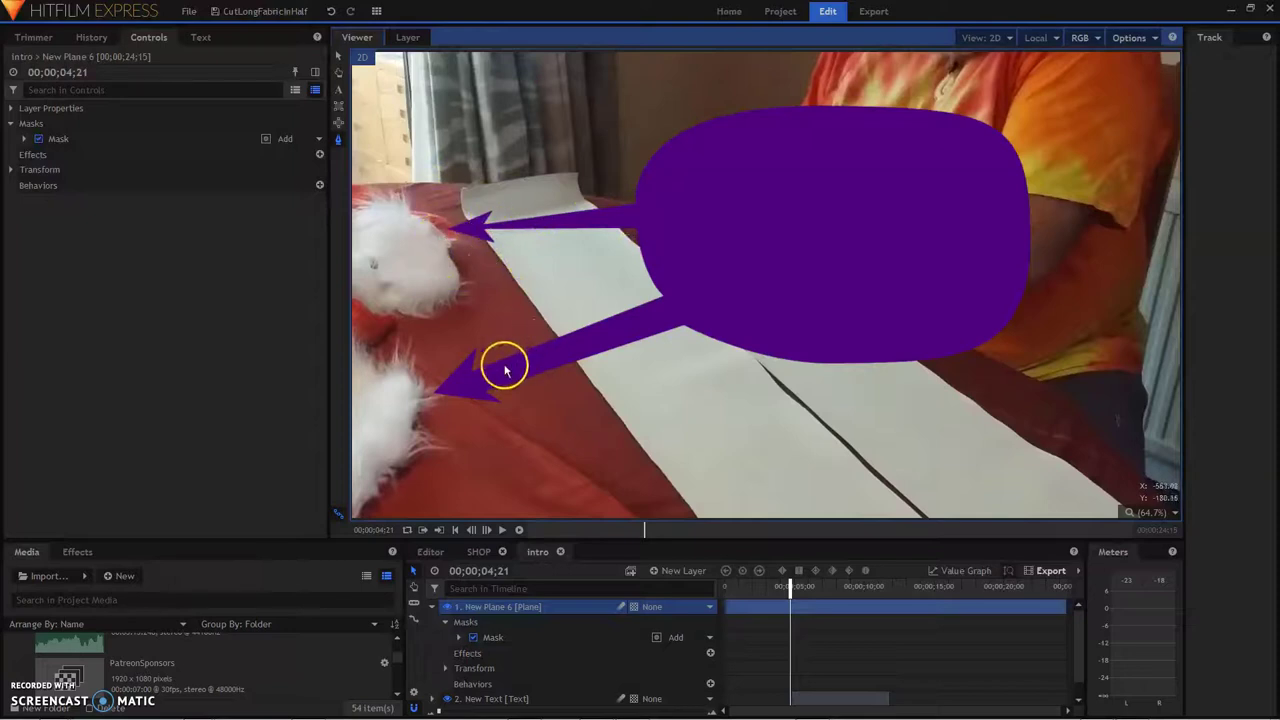
Step: Turn off the existing mask on the New Plane 6 layer
{"action": "left_click_drag", "start_coordinate": [472, 380], "coordinate": [512, 381]}
{"action": "left_click", "coordinate": [474, 640]}
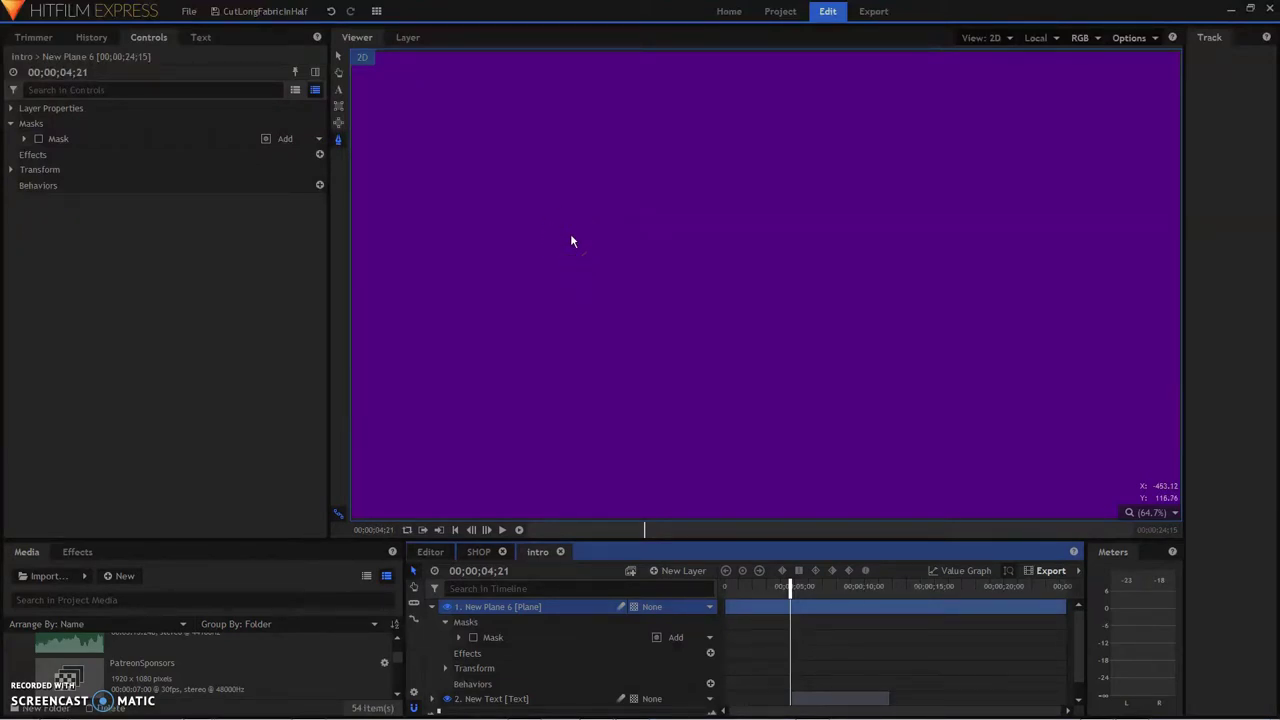
{"action": "mouse_move", "coordinate": [550, 306]}
{"action": "left_mouse_down"}
{"action": "mouse_move", "coordinate": [531, 297]}
{"action": "mouse_move", "coordinate": [523, 246]}
{"action": "mouse_move", "coordinate": [550, 238]}
{"action": "mouse_move", "coordinate": [614, 254]}
{"action": "left_mouse_up"}
{"action": "left_click_drag", "start_coordinate": [535, 250], "coordinate": [528, 234]}
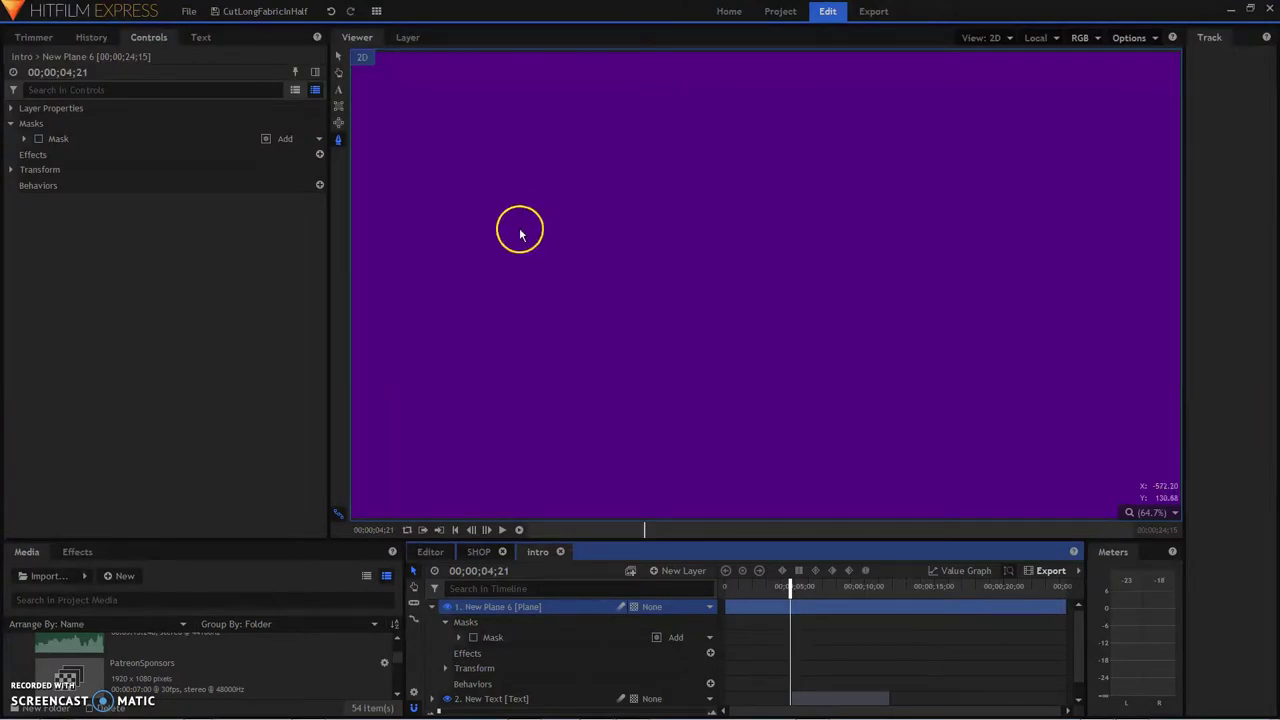
Step: Draw a closed straight-edged mask on the plane with the Pen tool, forming a bubble body with two pointed tails towards the white pompoms
{"action": "left_click", "coordinate": [338, 141]}
{"action": "left_click", "coordinate": [510, 241]}
{"action": "left_click", "coordinate": [728, 211]}
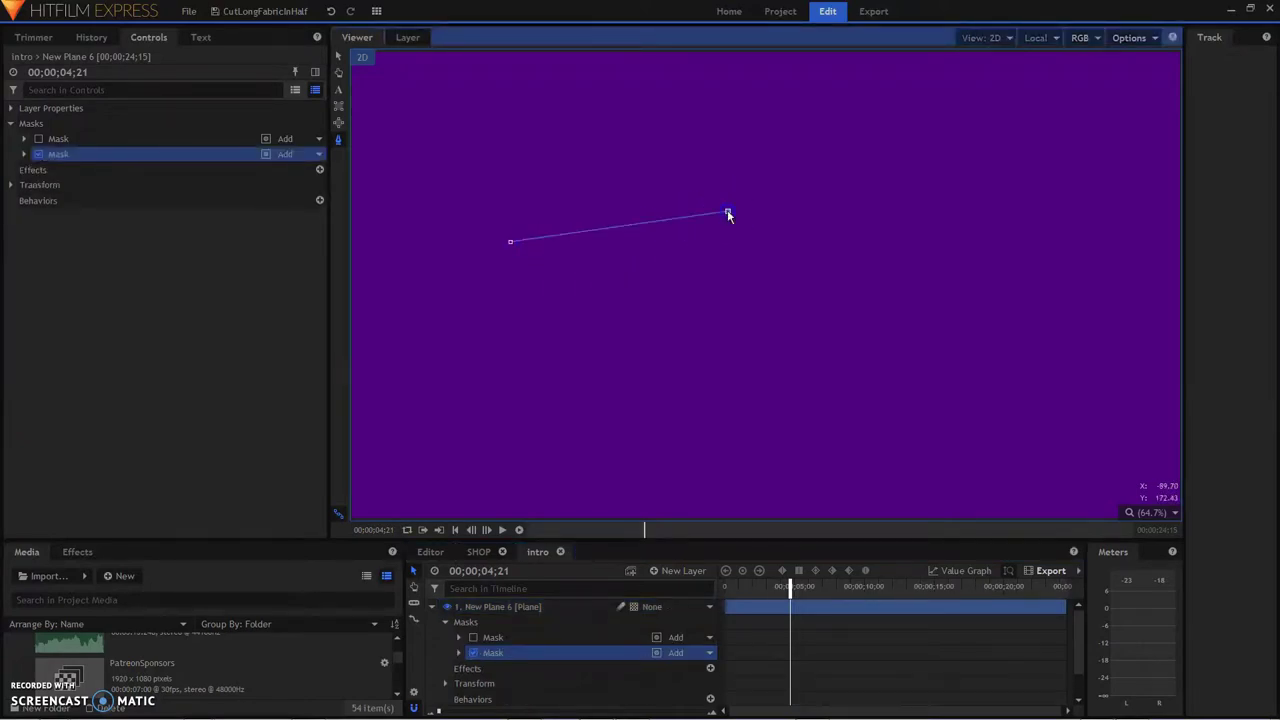
{"action": "left_click", "coordinate": [819, 88]}
{"action": "left_click", "coordinate": [1019, 161]}
{"action": "left_click", "coordinate": [988, 370]}
{"action": "left_click", "coordinate": [828, 369]}
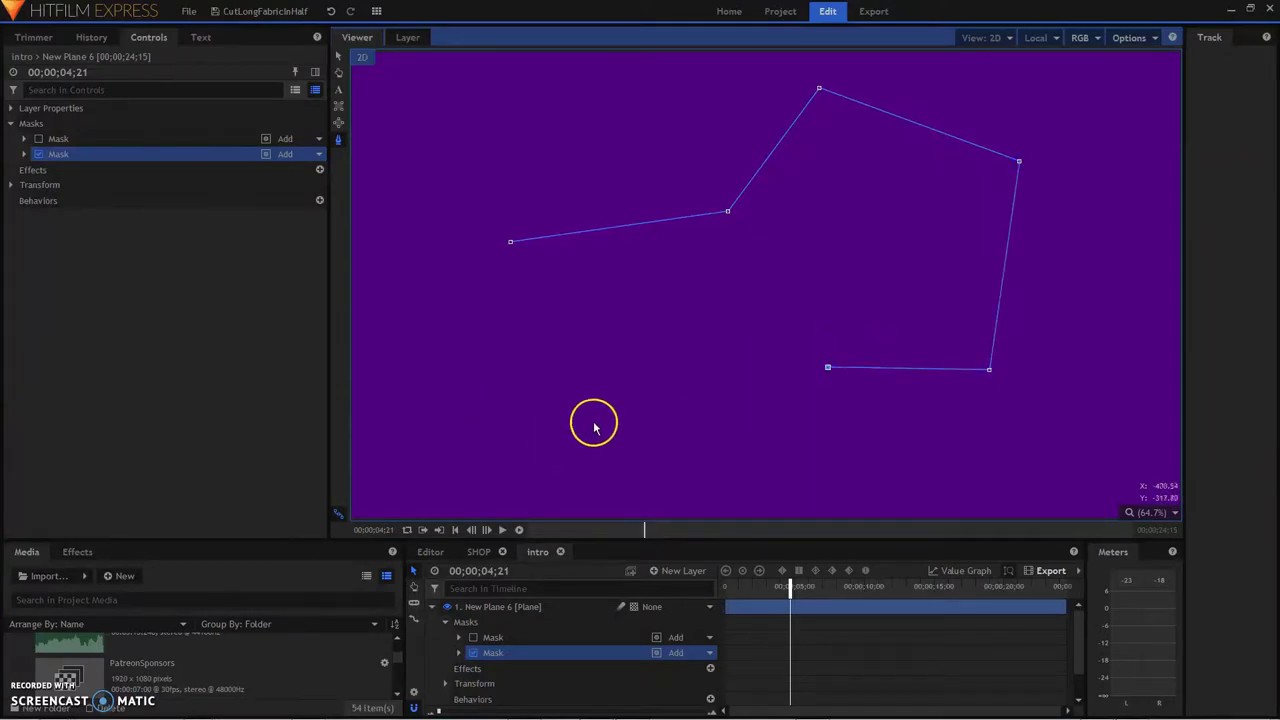
{"action": "left_click", "coordinate": [545, 425]}
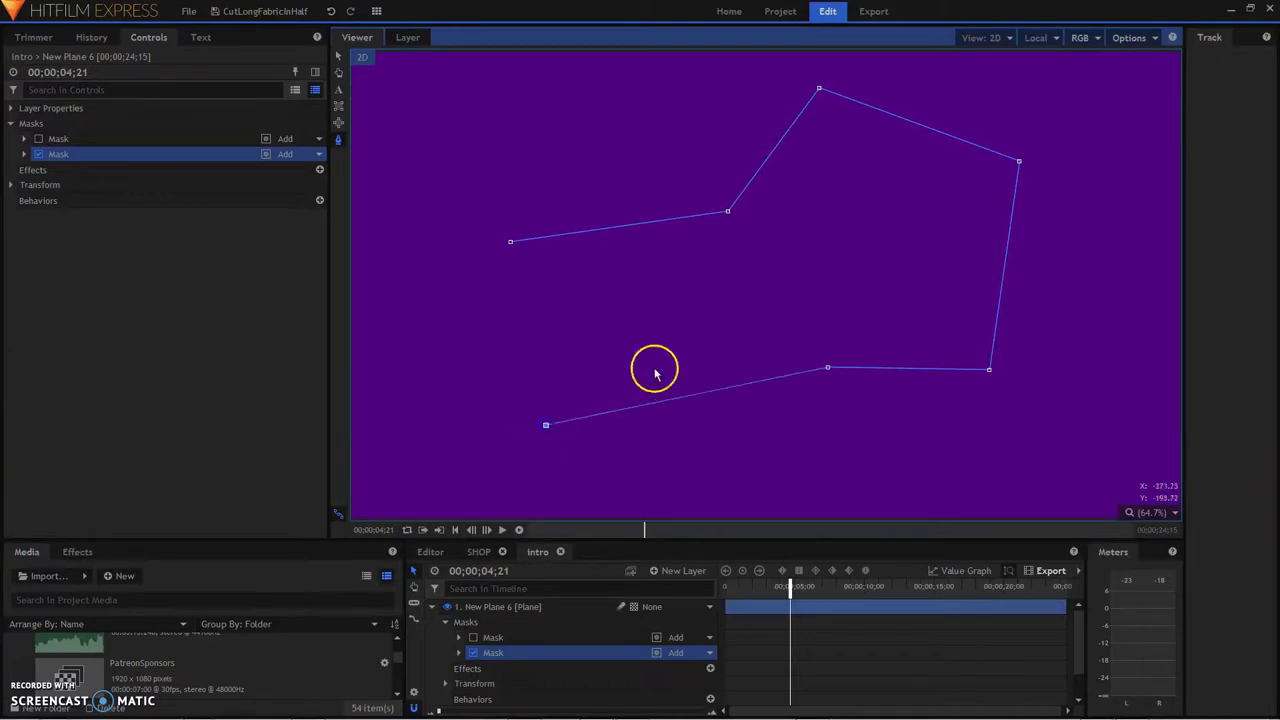
{"action": "left_click", "coordinate": [783, 334]}
{"action": "left_click", "coordinate": [732, 257]}
{"action": "left_click", "coordinate": [512, 243]}
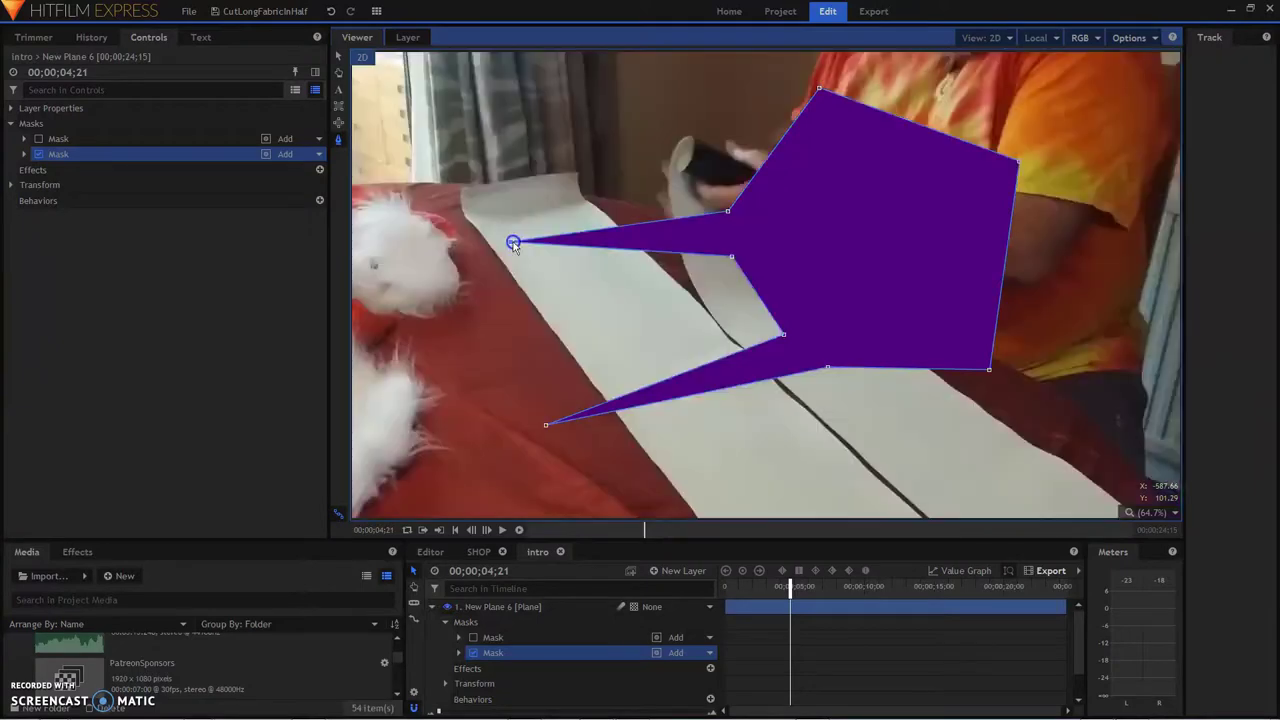
{"action": "left_click", "coordinate": [548, 302]}
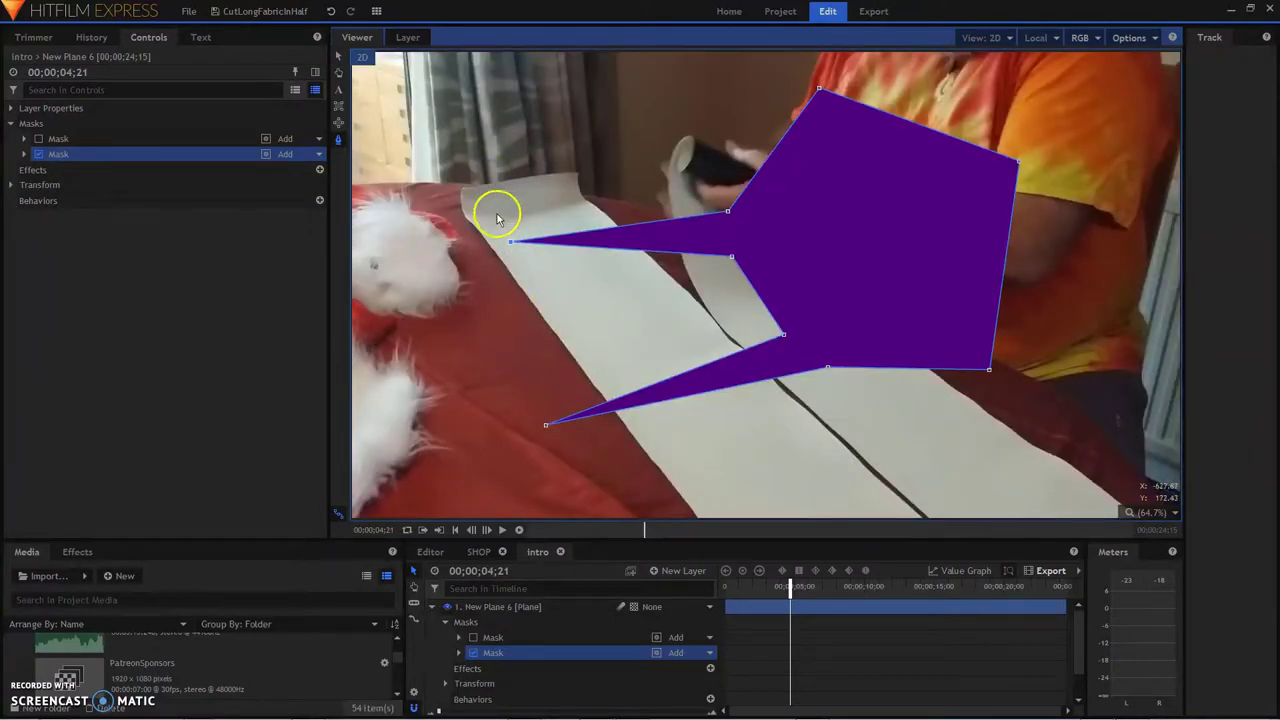
Step: Move the upper tail's tip to the upper white pompom and add points behind it, pulling them outward to form an arrowhead
{"action": "left_click_drag", "start_coordinate": [508, 241], "coordinate": [449, 227]}
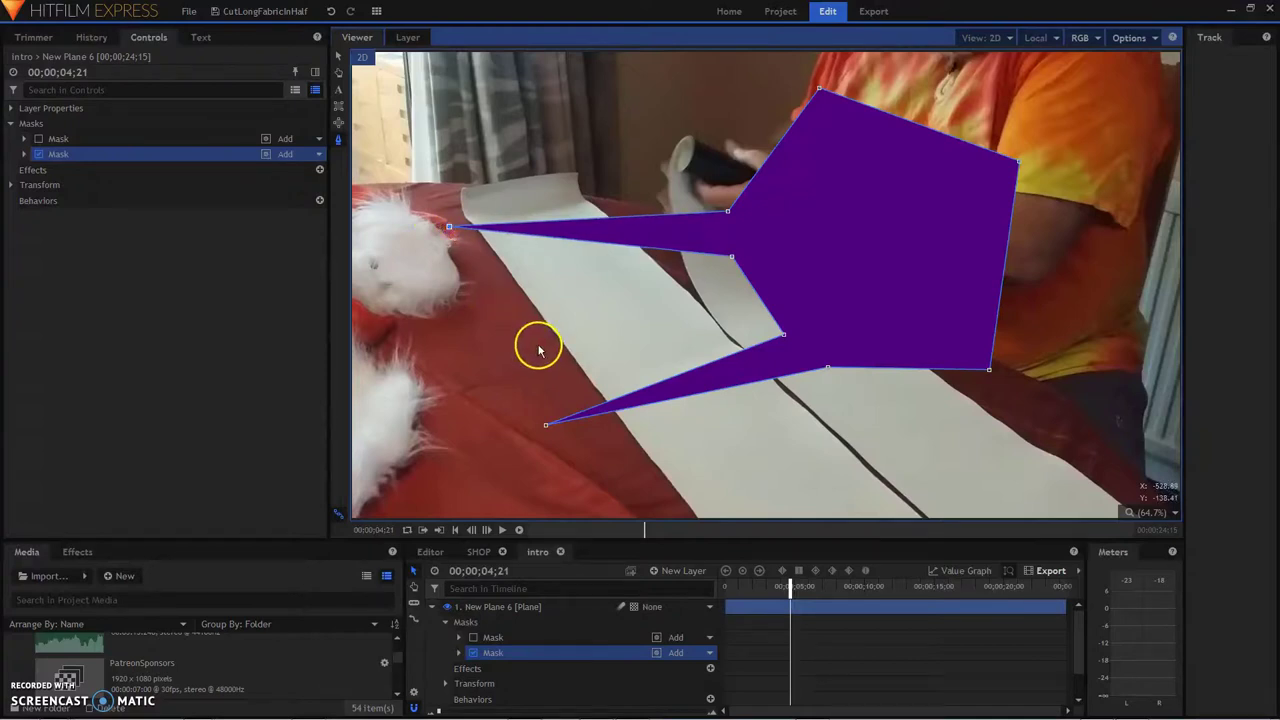
{"action": "left_click", "coordinate": [508, 224]}
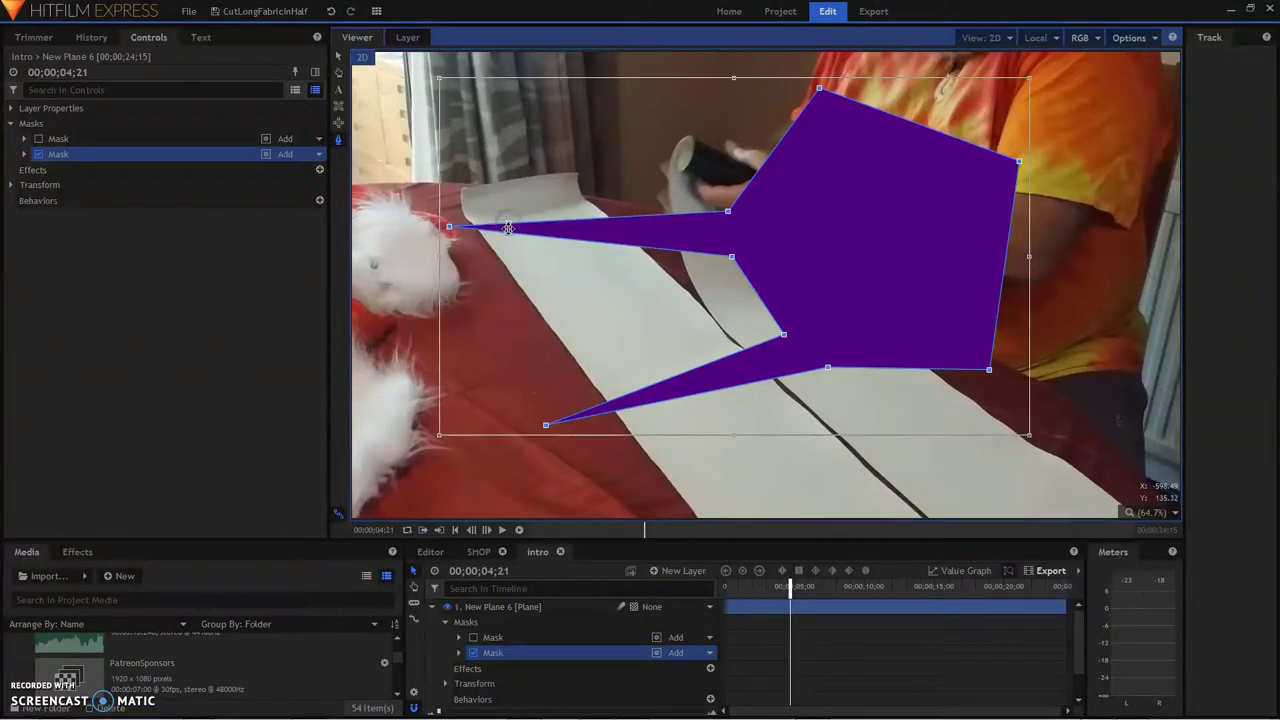
{"action": "left_click", "coordinate": [510, 230]}
{"action": "left_click_drag", "start_coordinate": [515, 237], "coordinate": [515, 230]}
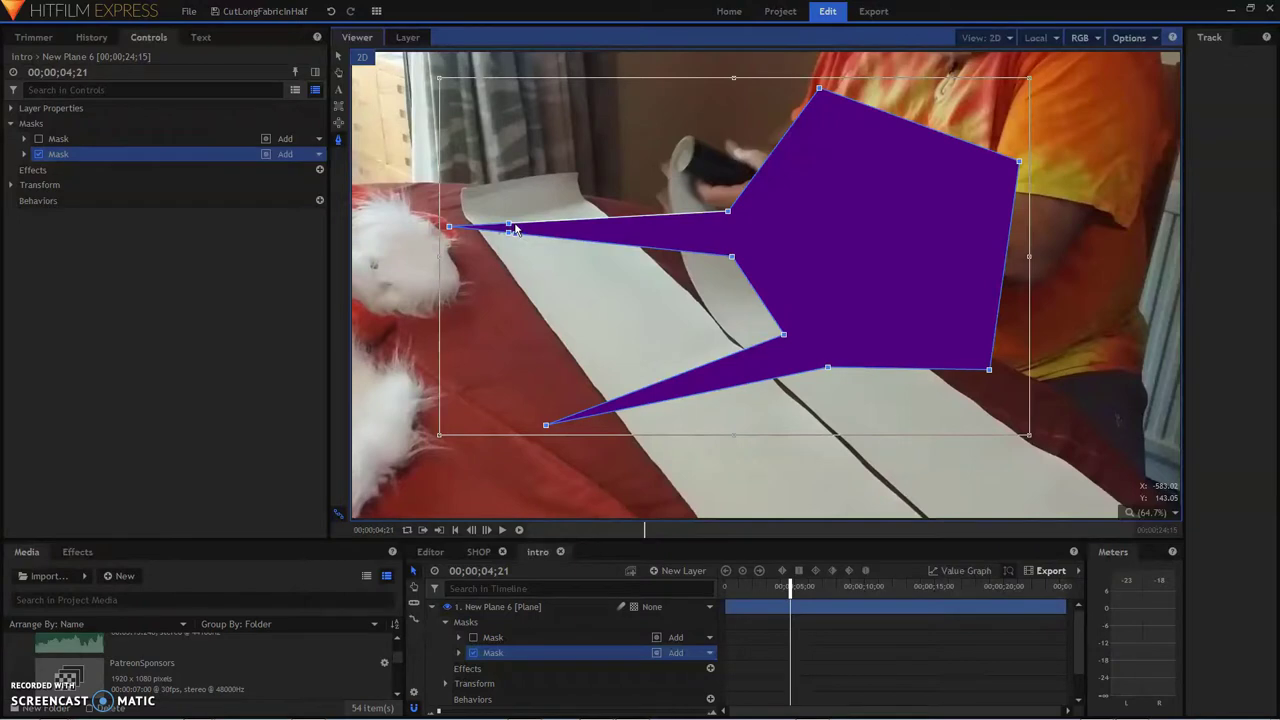
{"action": "left_click", "coordinate": [505, 224]}
{"action": "left_click_drag", "start_coordinate": [505, 223], "coordinate": [527, 267]}
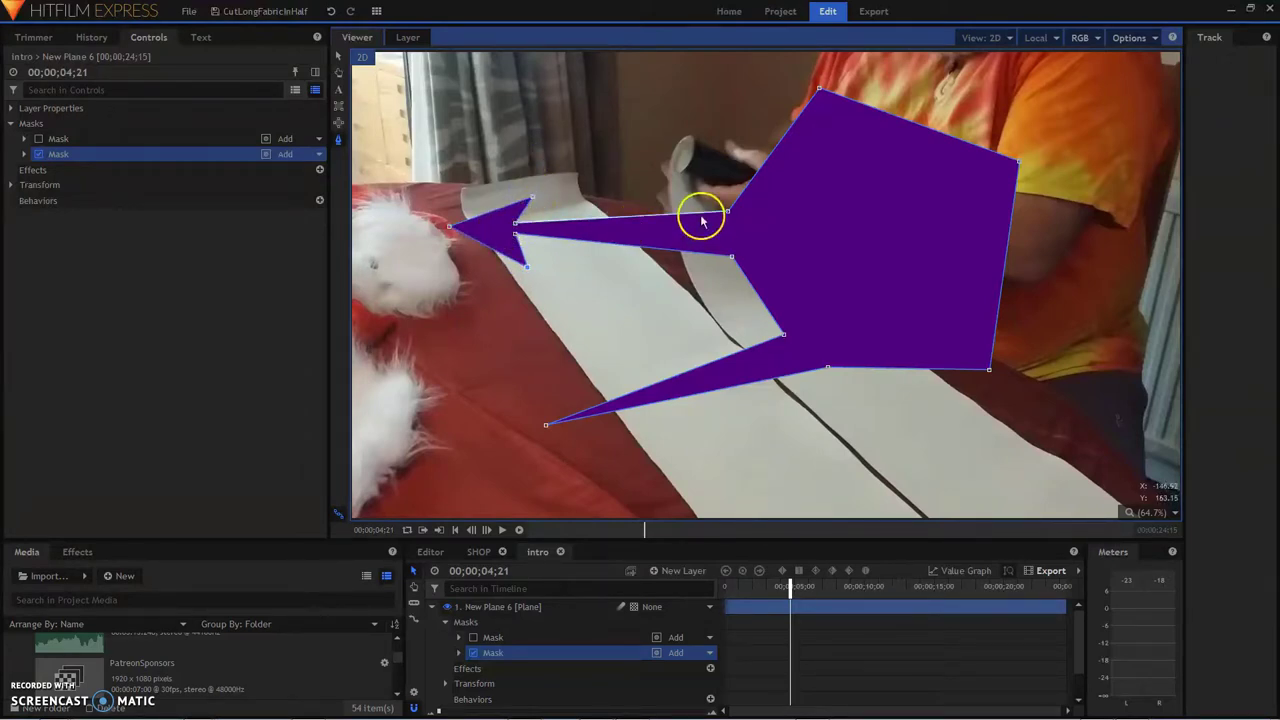
{"action": "left_click_drag", "start_coordinate": [525, 218], "coordinate": [530, 265]}
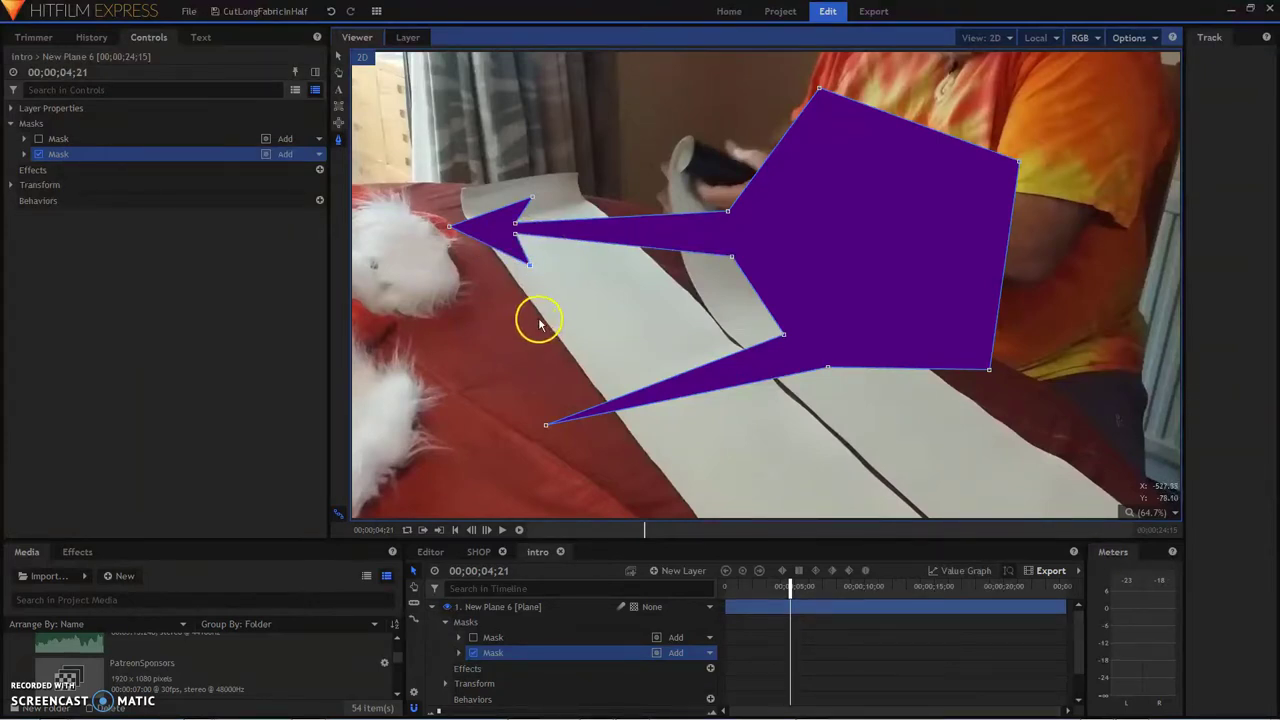
Step: Convert the bubble's two top corner points to Locked Curve(s) and tilt the upper-left point's curve handle
{"action": "left_click_drag", "start_coordinate": [766, 63], "coordinate": [1074, 200]}
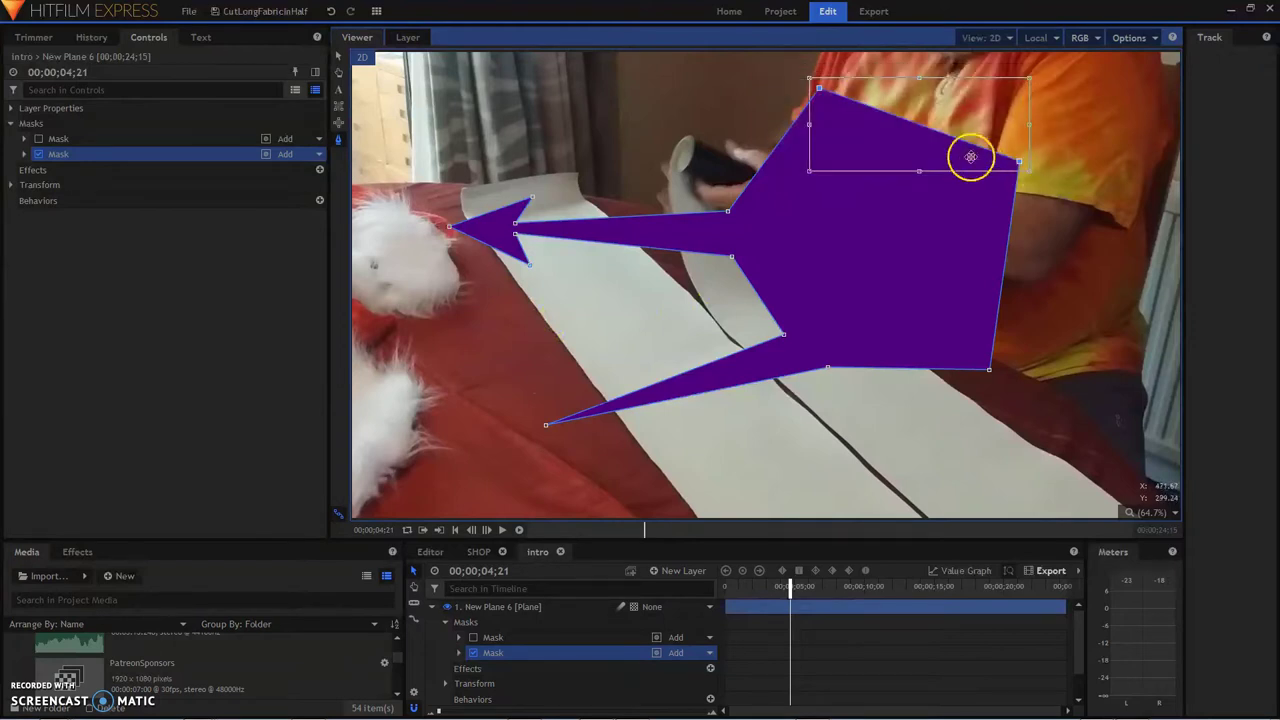
{"action": "right_click", "coordinate": [1021, 166]}
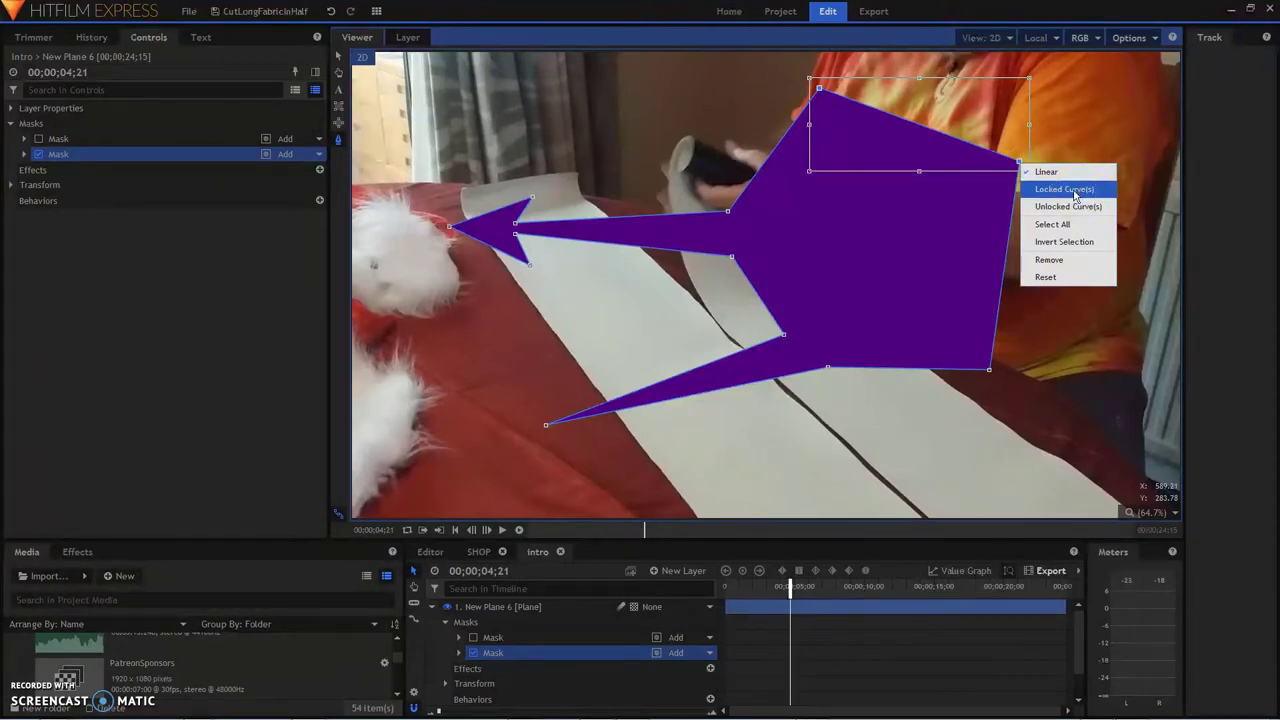
{"action": "left_click", "coordinate": [1075, 190]}
{"action": "left_click_drag", "start_coordinate": [759, 98], "coordinate": [722, 131]}
{"action": "left_click", "coordinate": [819, 90]}
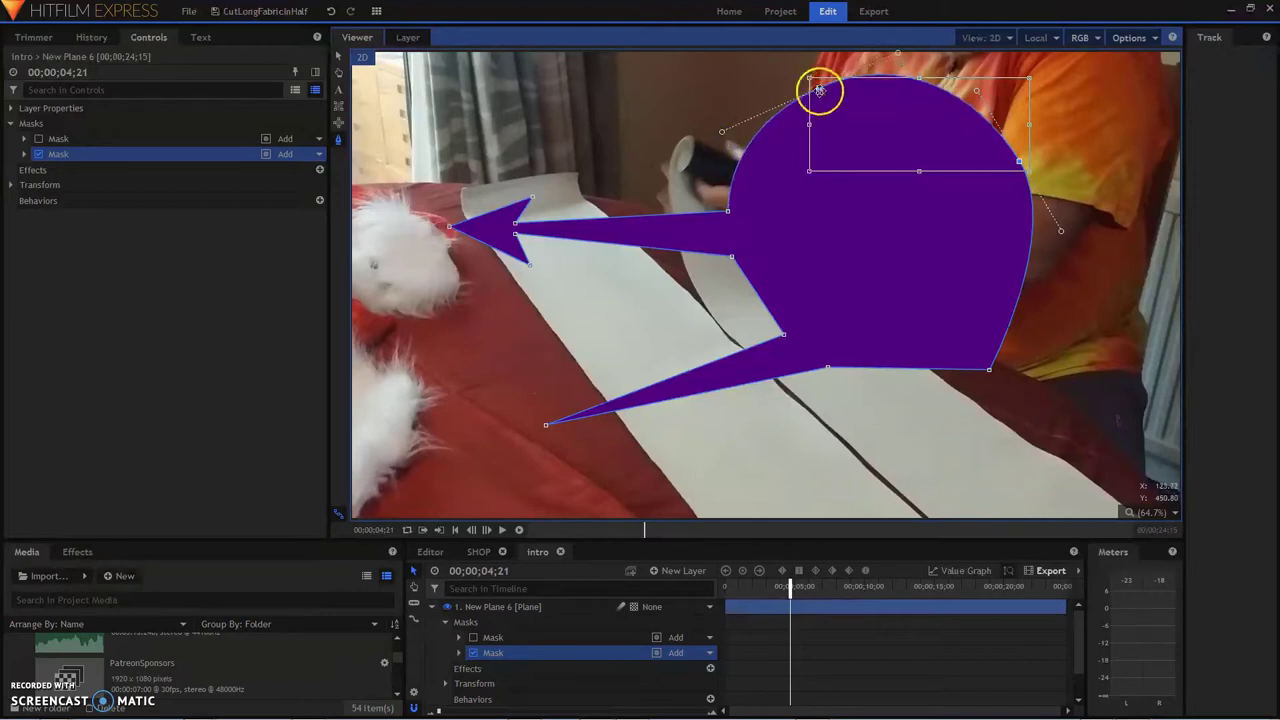
Step: Change the bubble's upper-left point to Unlocked Curve(s) and pull its outer handle outward to round that side of the bubble
{"action": "right_click", "coordinate": [819, 90]}
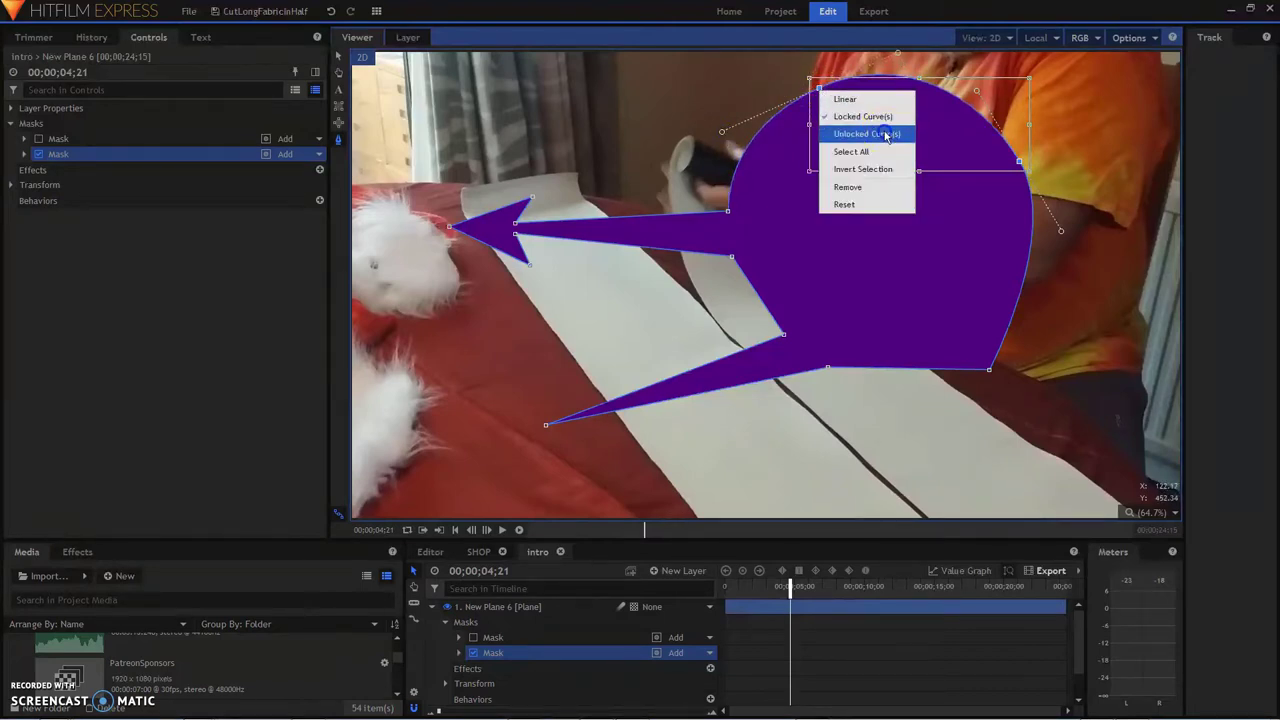
{"action": "left_click", "coordinate": [886, 134]}
{"action": "left_click", "coordinate": [846, 104]}
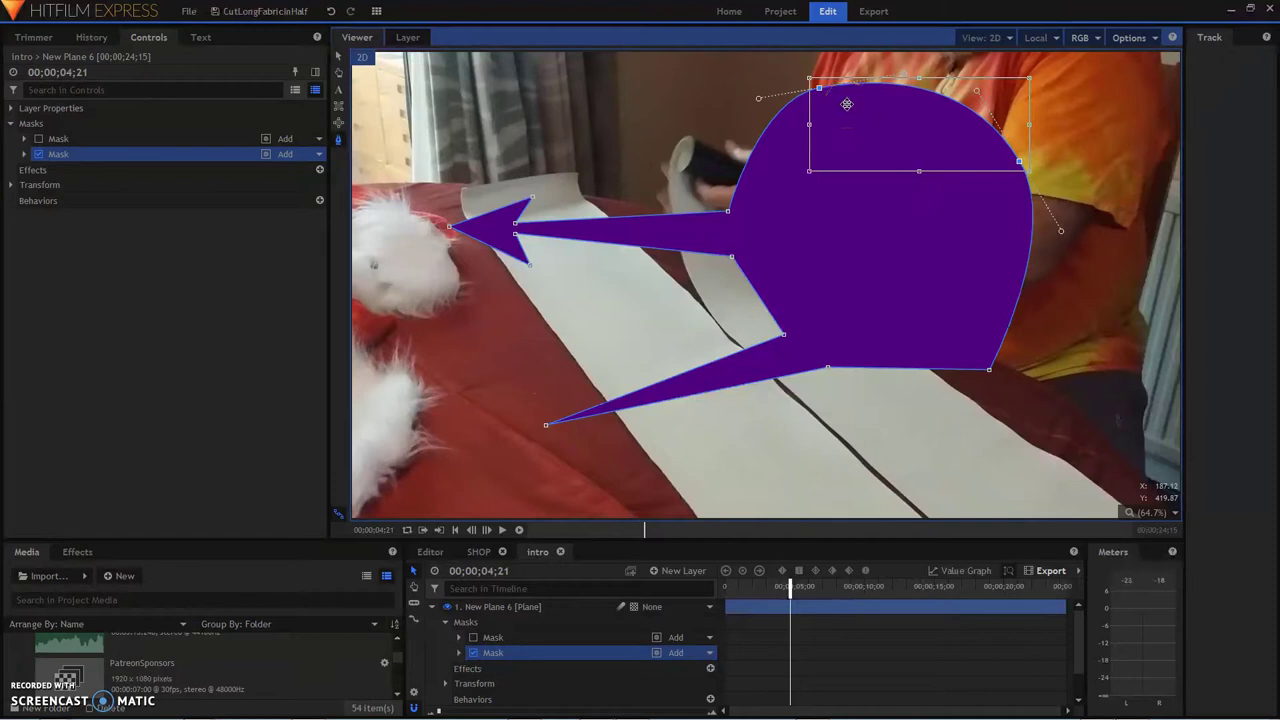
{"action": "left_click_drag", "start_coordinate": [757, 94], "coordinate": [707, 94]}
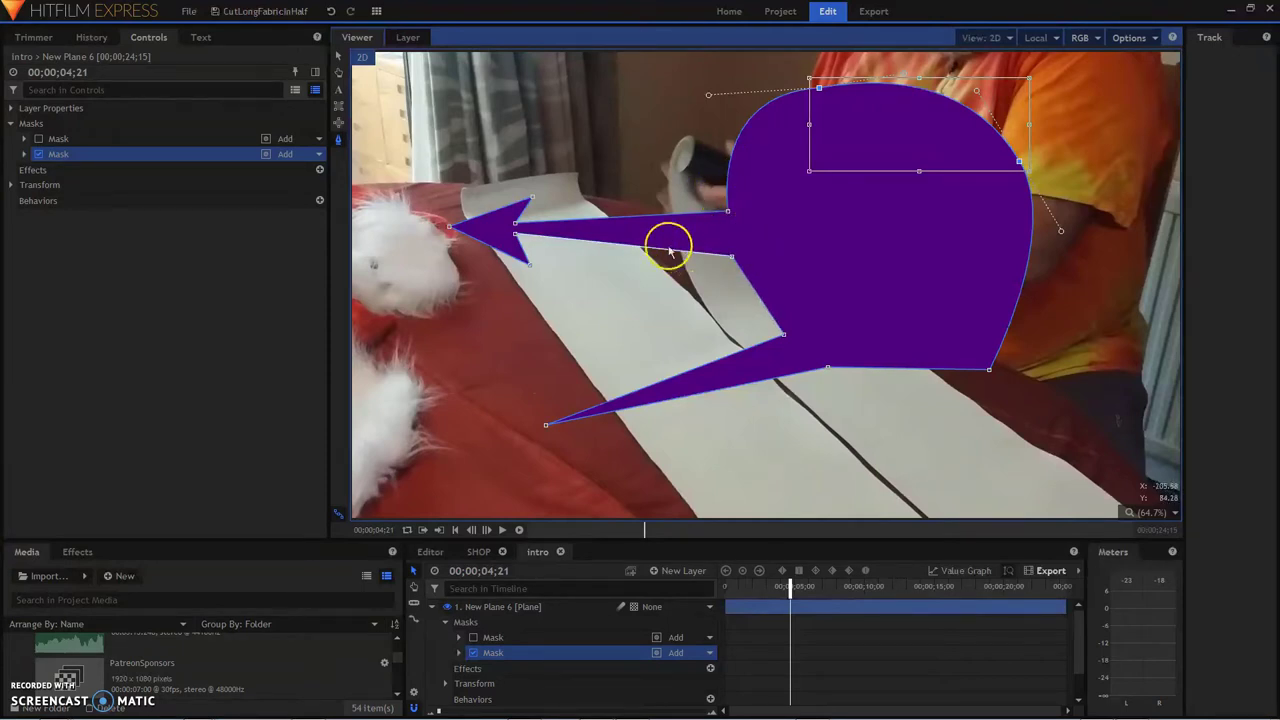
{"action": "left_click", "coordinate": [752, 289]}
{"action": "left_click_drag", "start_coordinate": [749, 286], "coordinate": [745, 300]}
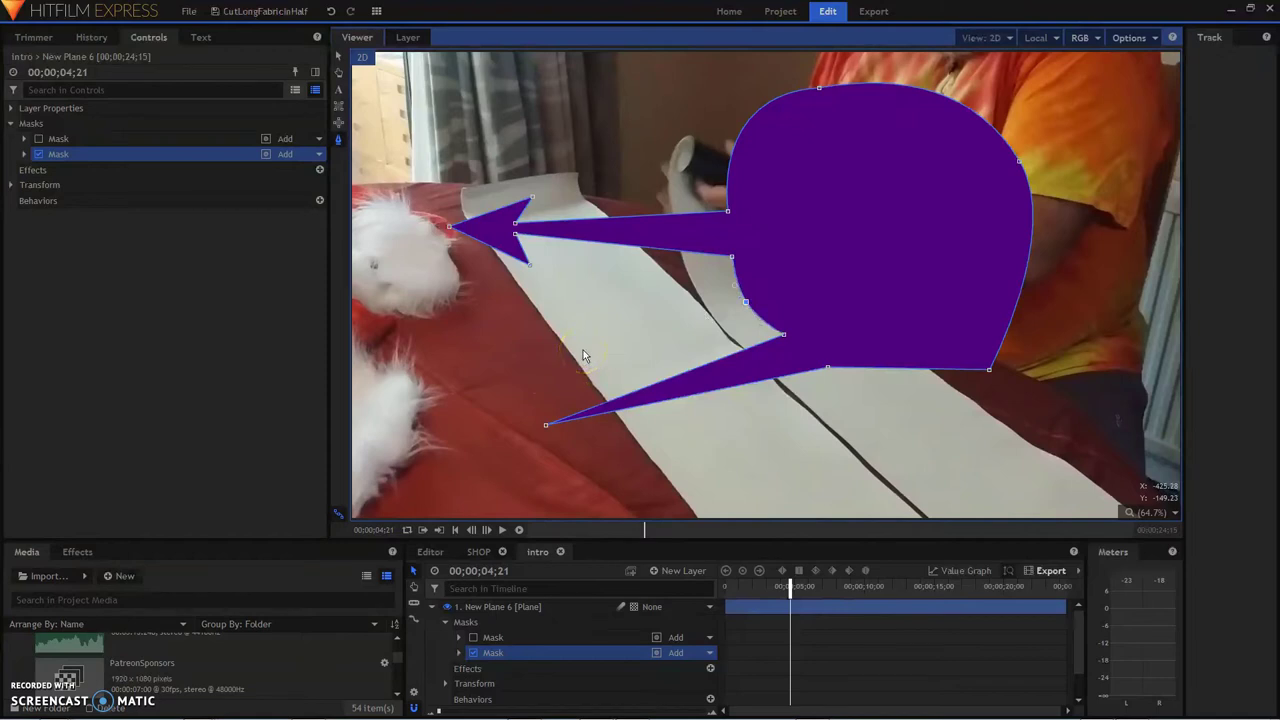
{"action": "key", "text": "ctrl+z"}
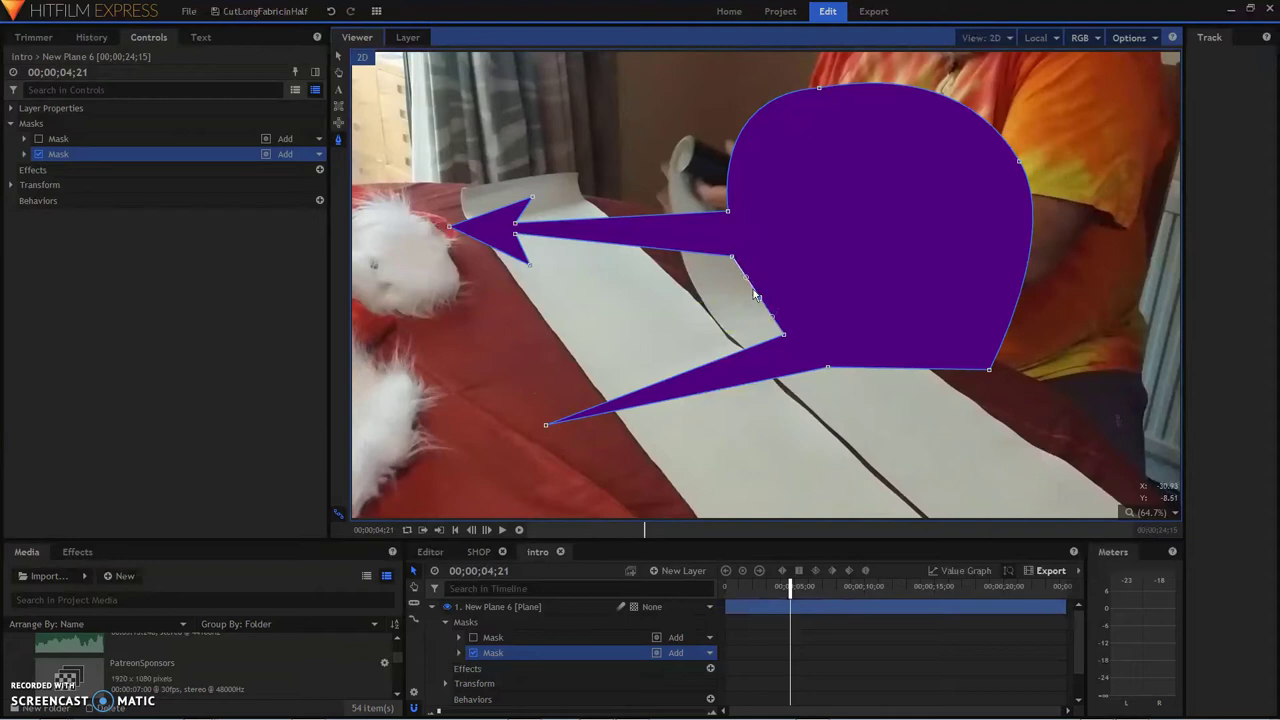
Step: Convert the point joining the upper arrow's lower edge to the bubble to Unlocked Curve(s), straightening the arrow edge and bulging the bubble edge outward
{"action": "right_click", "coordinate": [733, 258]}
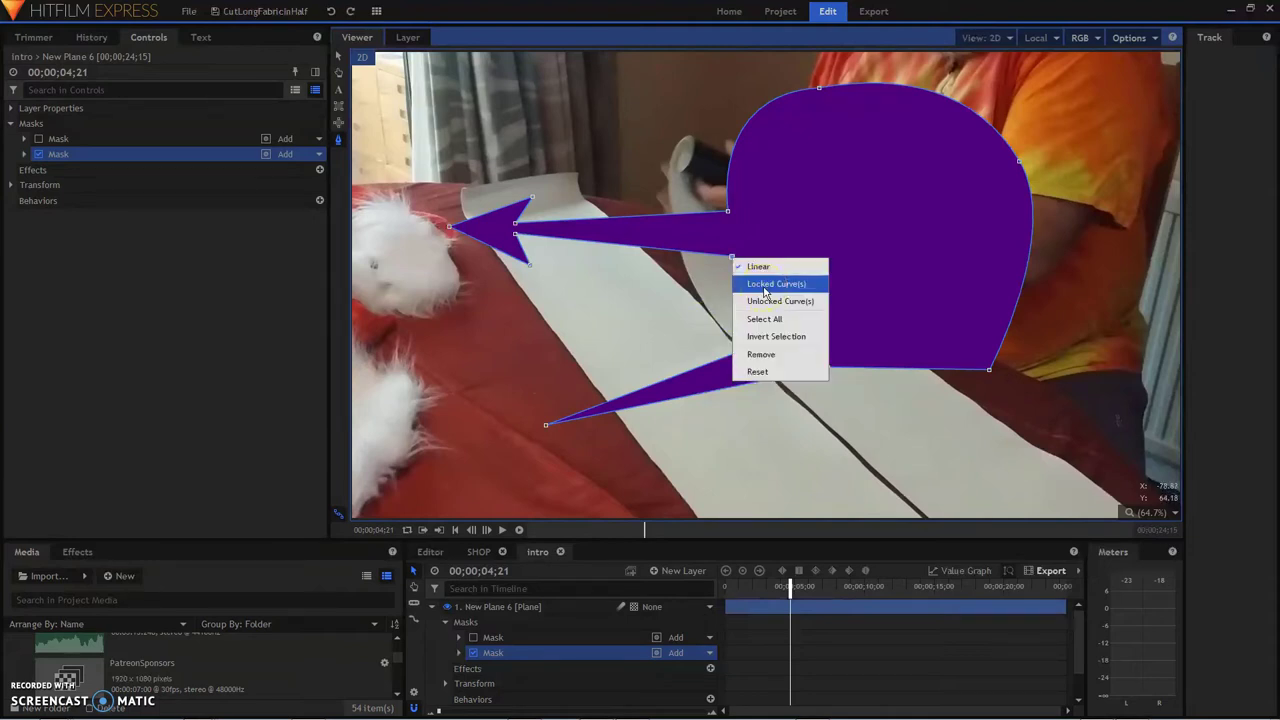
{"action": "left_click", "coordinate": [771, 301]}
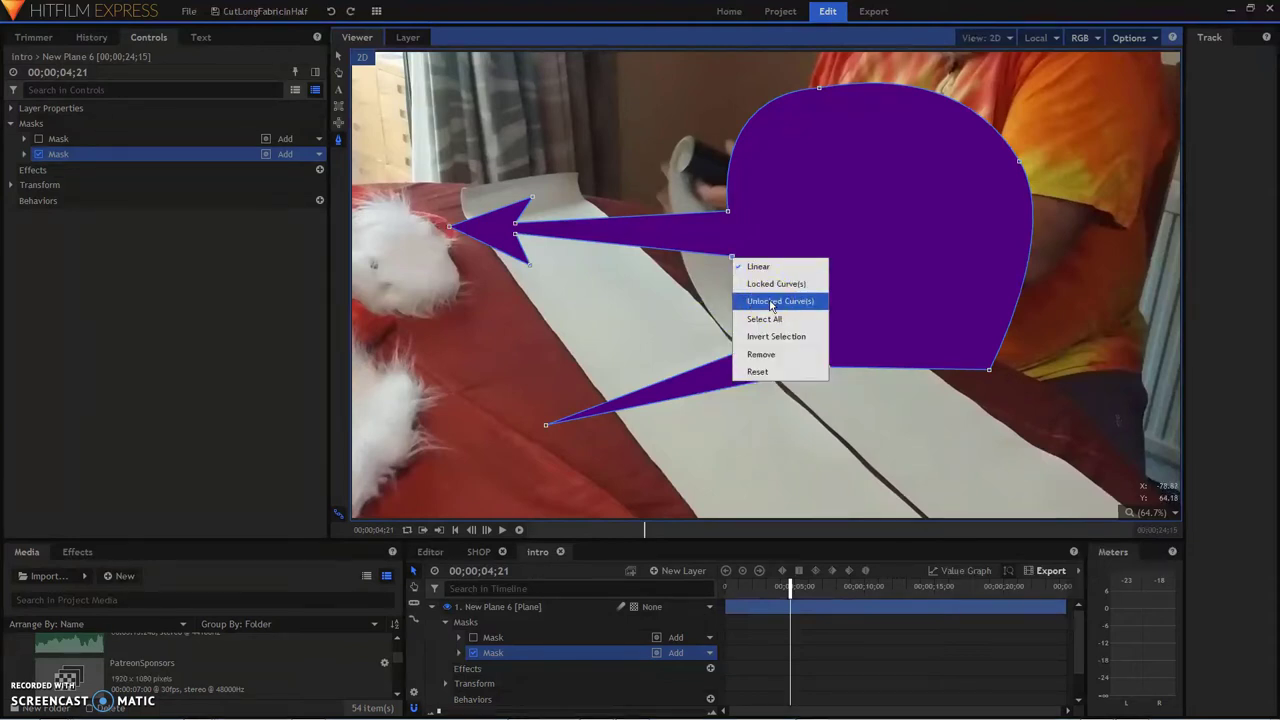
{"action": "left_click", "coordinate": [770, 301]}
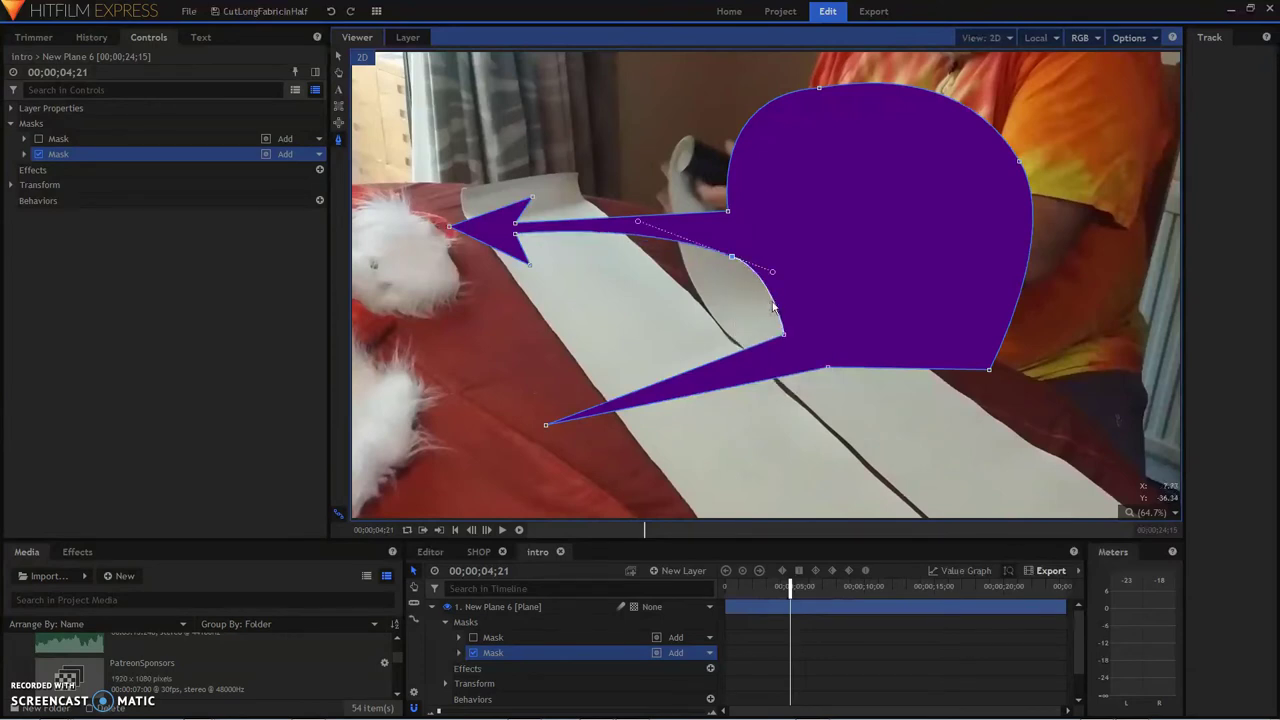
{"action": "left_click_drag", "start_coordinate": [632, 228], "coordinate": [587, 240]}
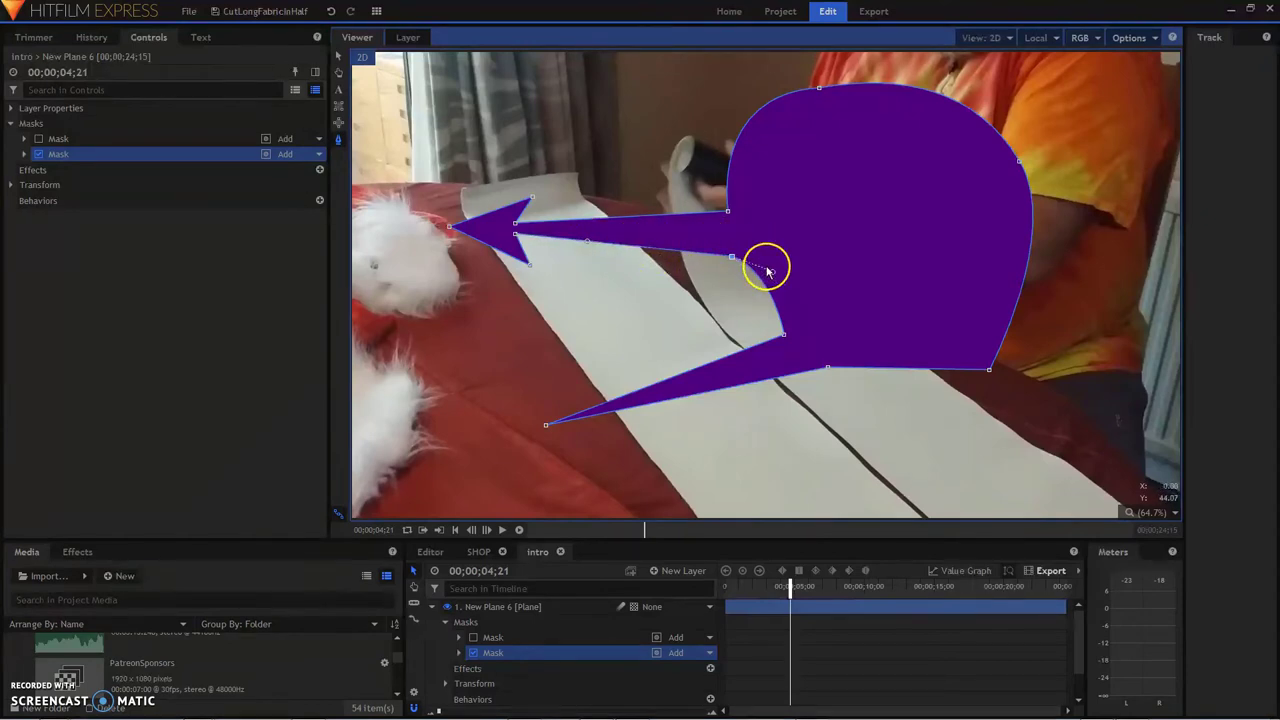
{"action": "left_click", "coordinate": [705, 262]}
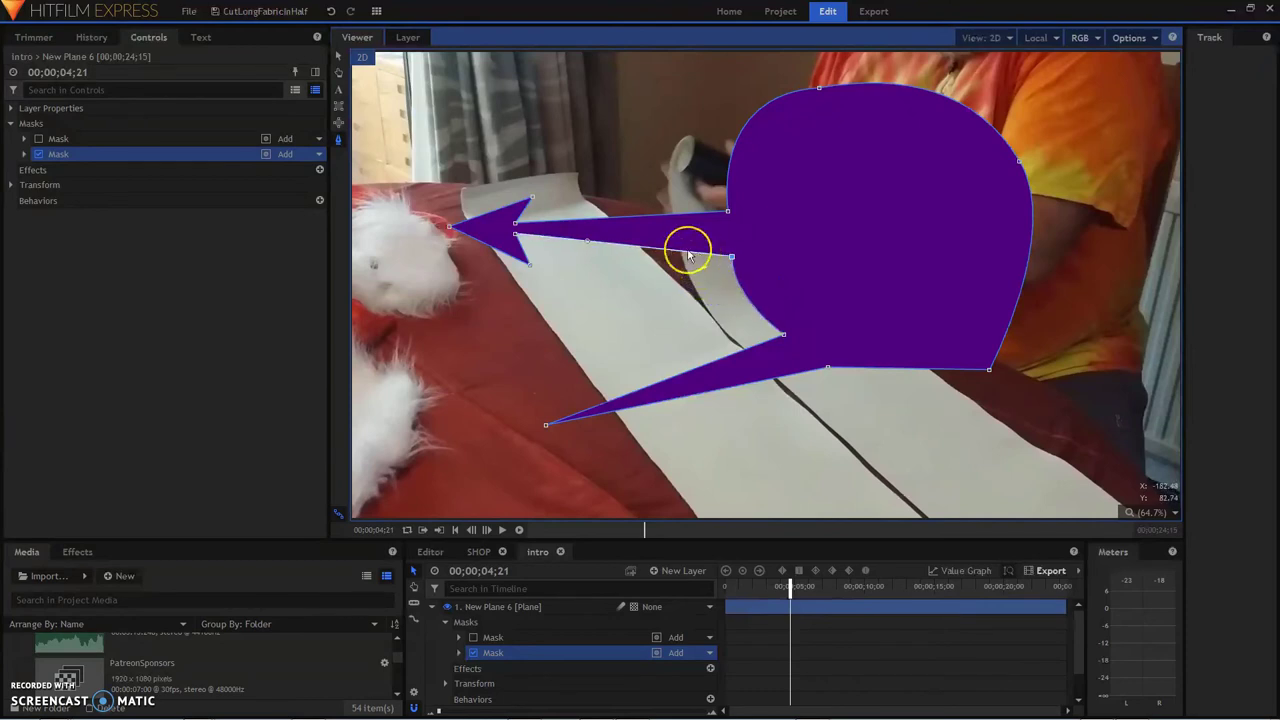